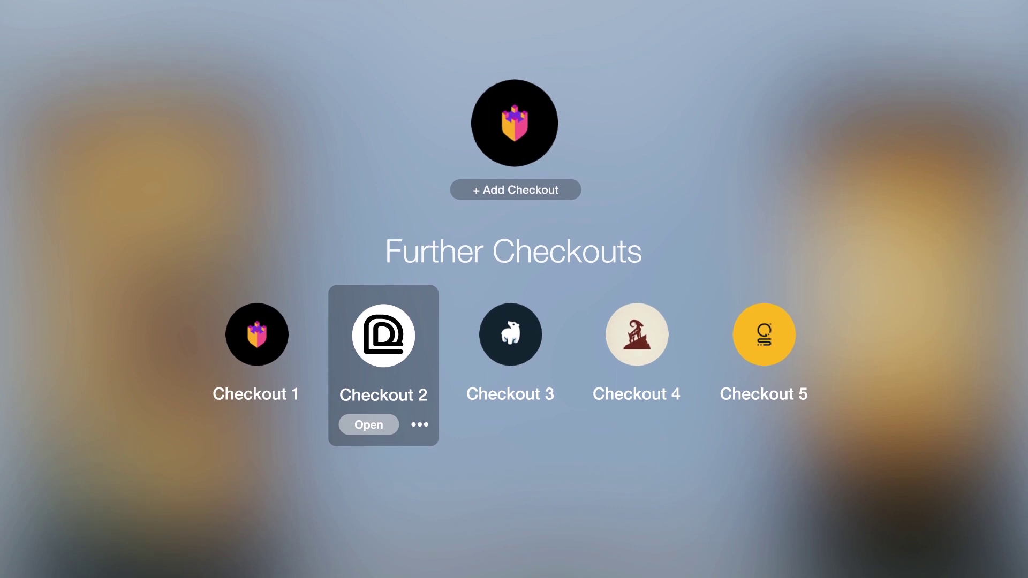
Open Checkout 2 and add the Santander Installments, PayPal and PayEx credit card payment methods.
{"action": "left_click", "coordinate": [420, 423]}
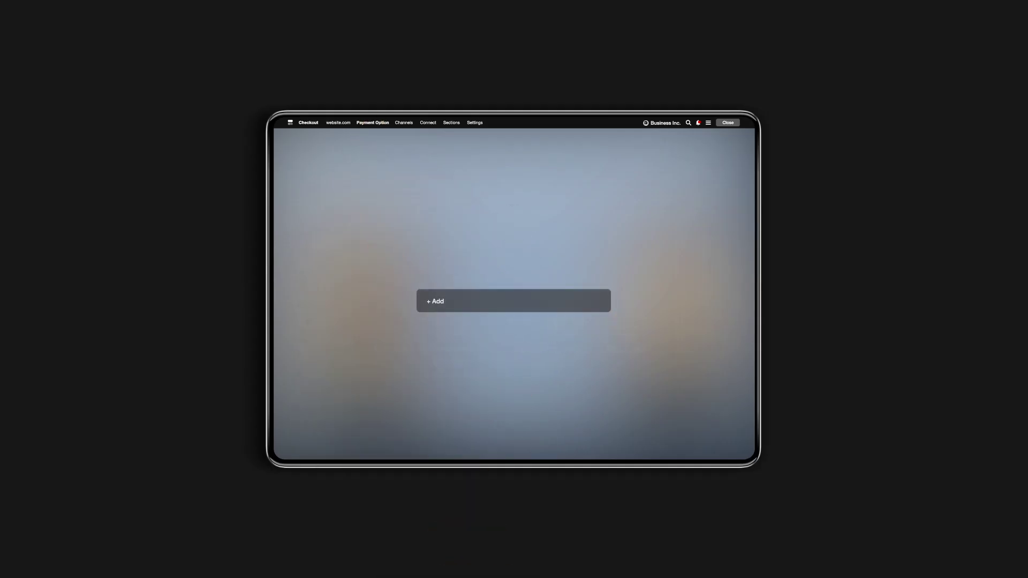
{"action": "left_click", "coordinate": [437, 301]}
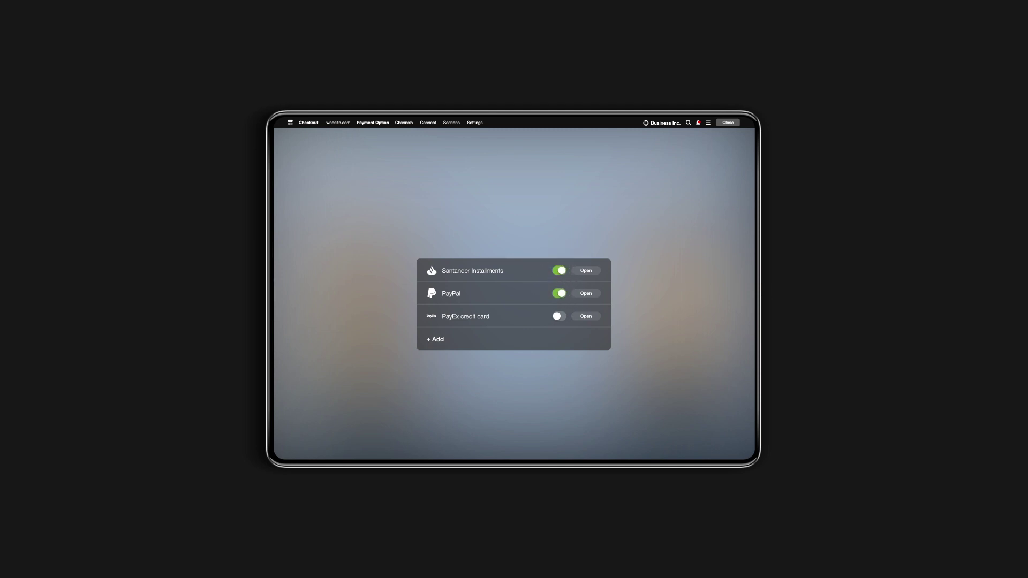
Give the Button channel's 'Get it now from €55 /mo' financing button white text.
{"action": "left_click", "coordinate": [404, 123]}
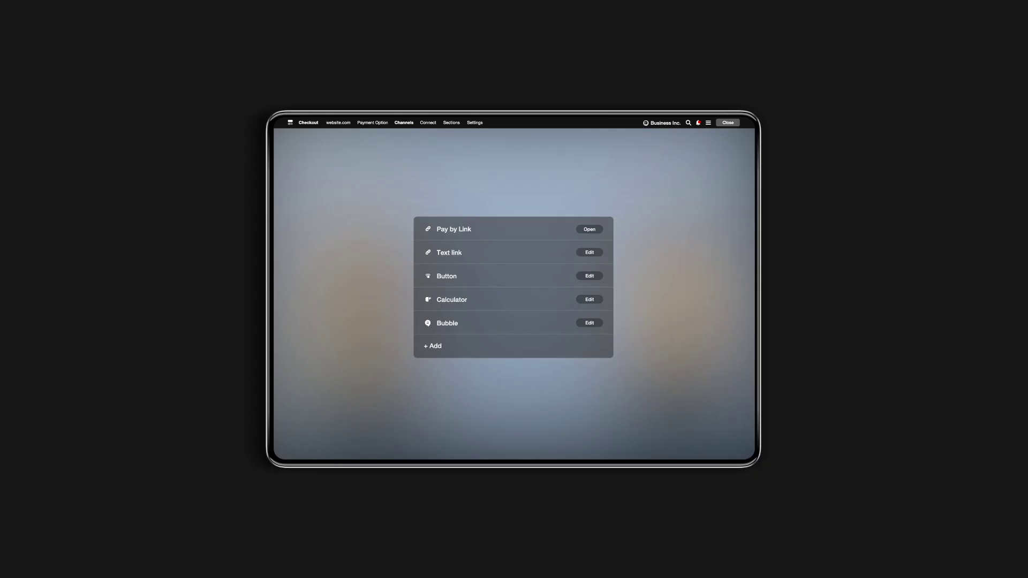
{"action": "left_click", "coordinate": [590, 252]}
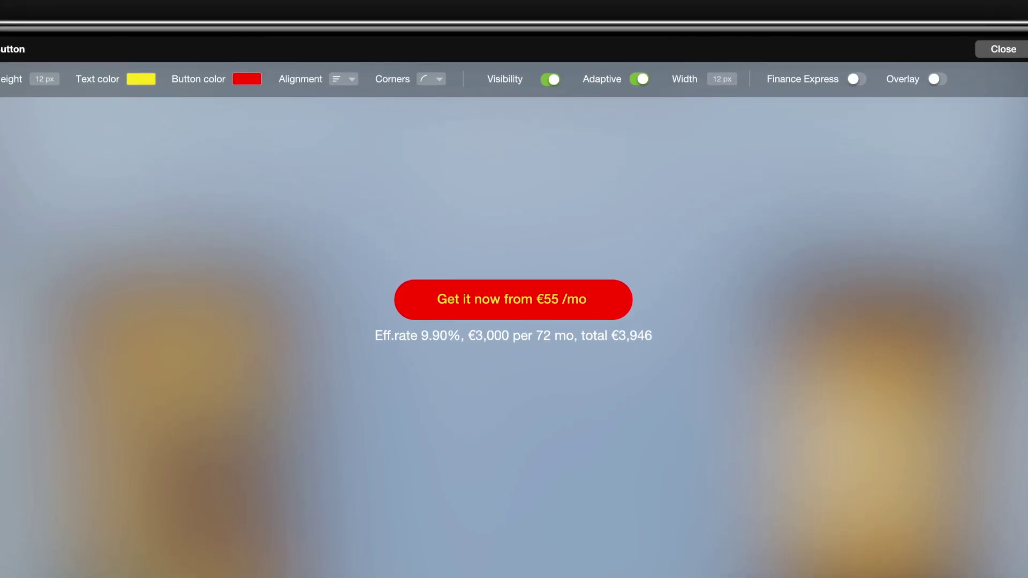
{"action": "left_click", "coordinate": [142, 80]}
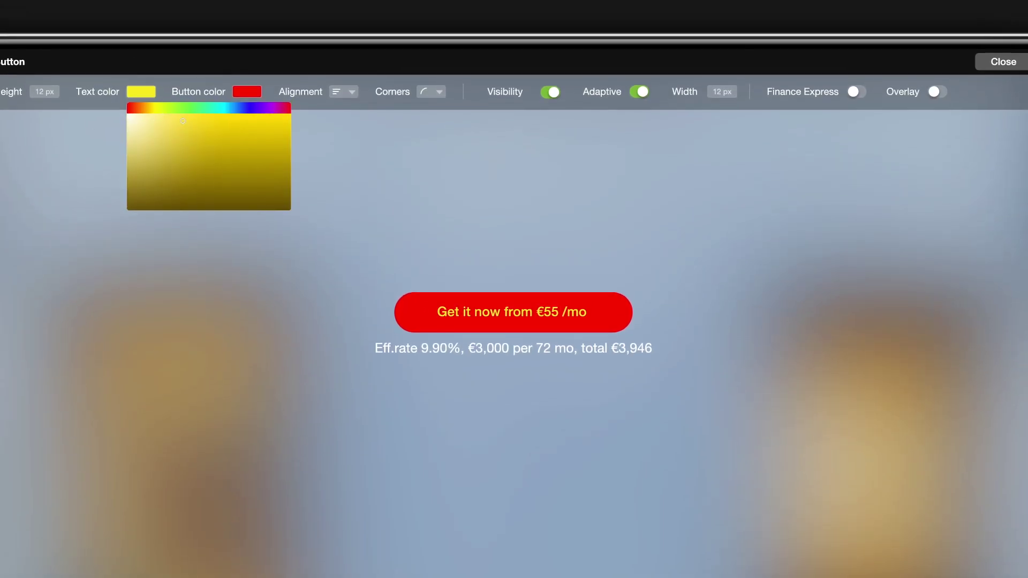
{"action": "left_click", "coordinate": [130, 117]}
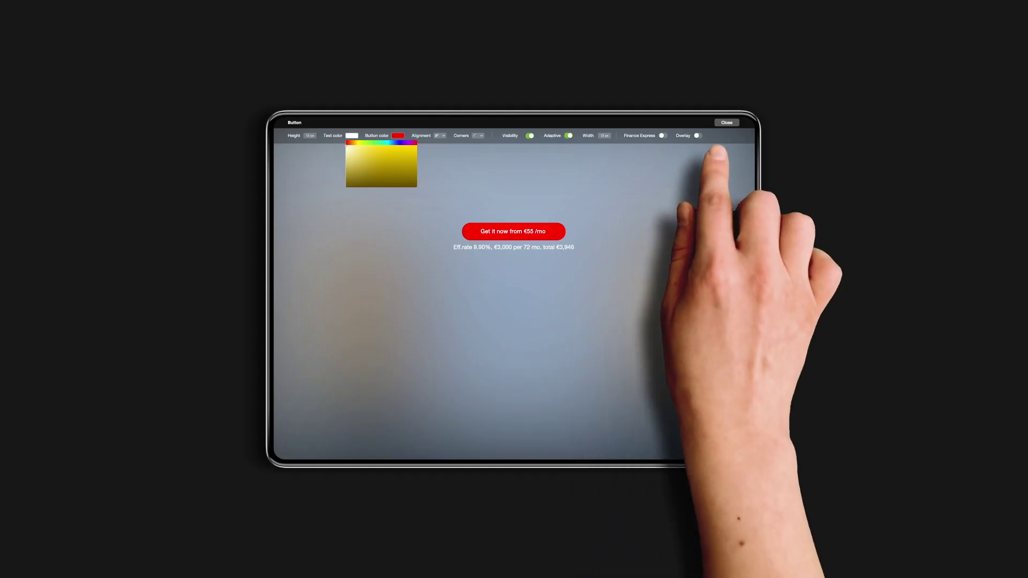
{"action": "left_click", "coordinate": [726, 122]}
Install the WooCommerce integration as a checkout sales channel.
{"action": "left_click", "coordinate": [434, 345]}
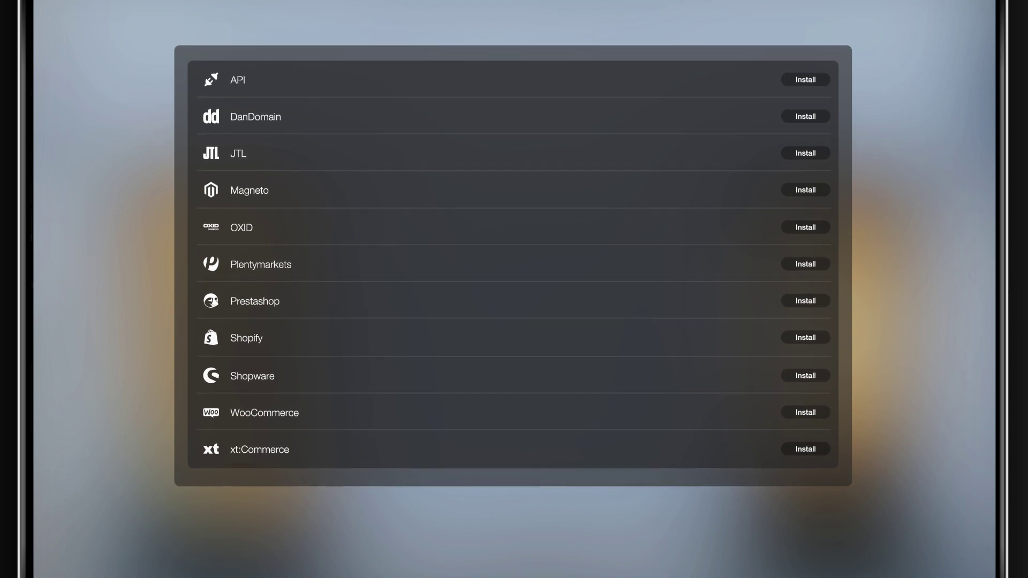
{"action": "left_click", "coordinate": [806, 414]}
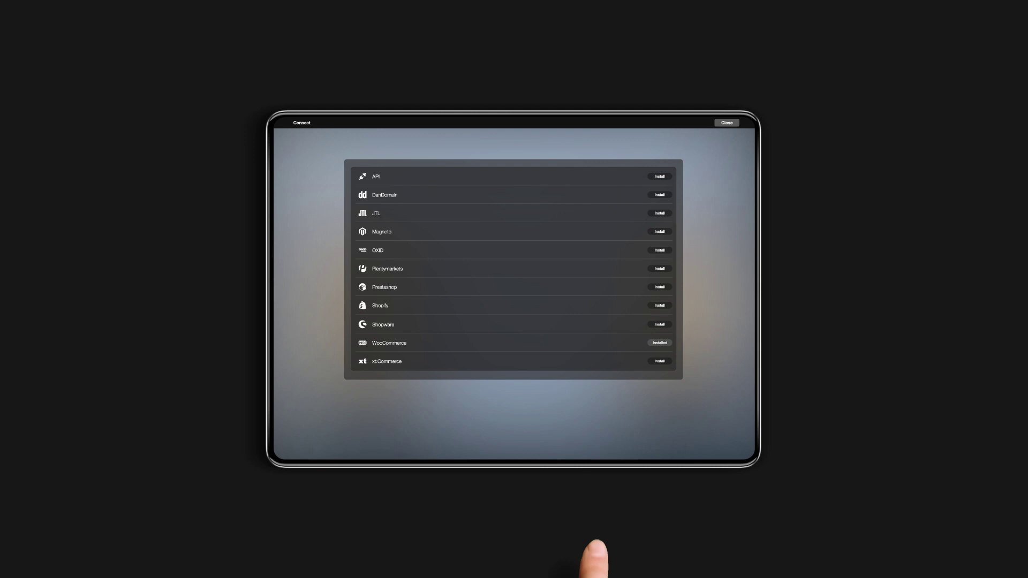
{"action": "left_click", "coordinate": [727, 123]}
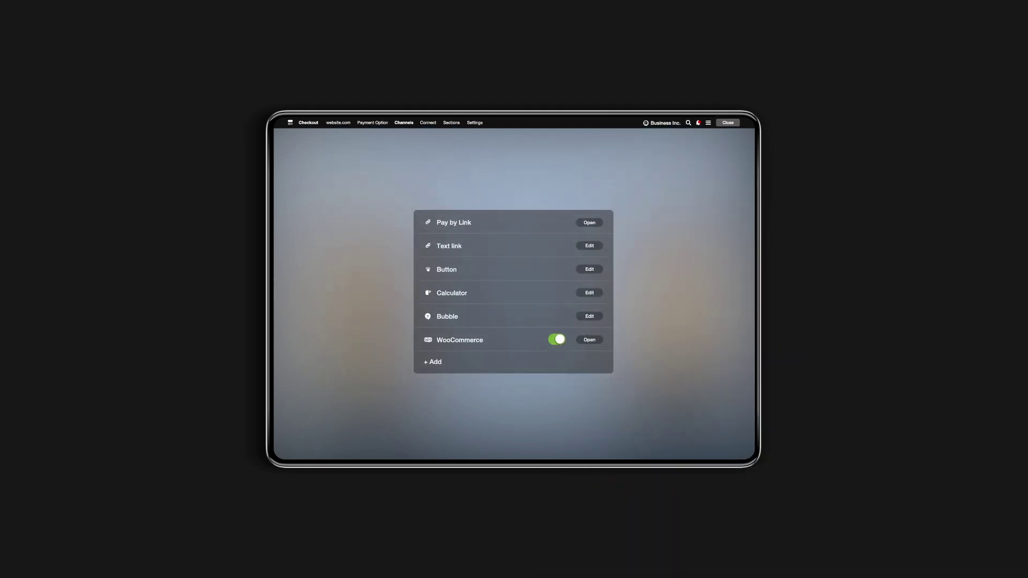
Check the connections, then show the three checkout steps: cart, customer & payment, after-sale.
{"action": "left_click", "coordinate": [428, 123]}
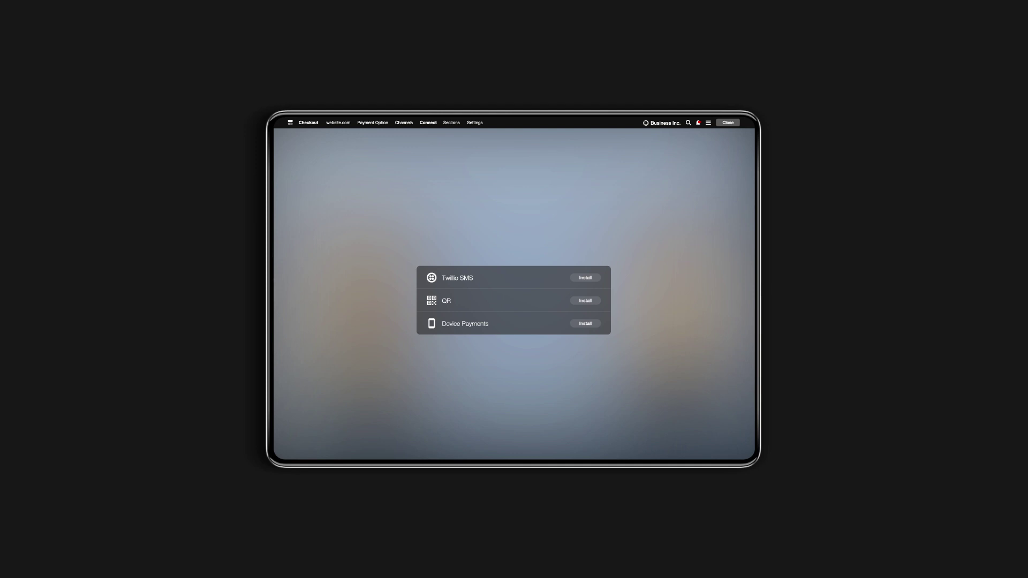
{"action": "left_click", "coordinate": [452, 123]}
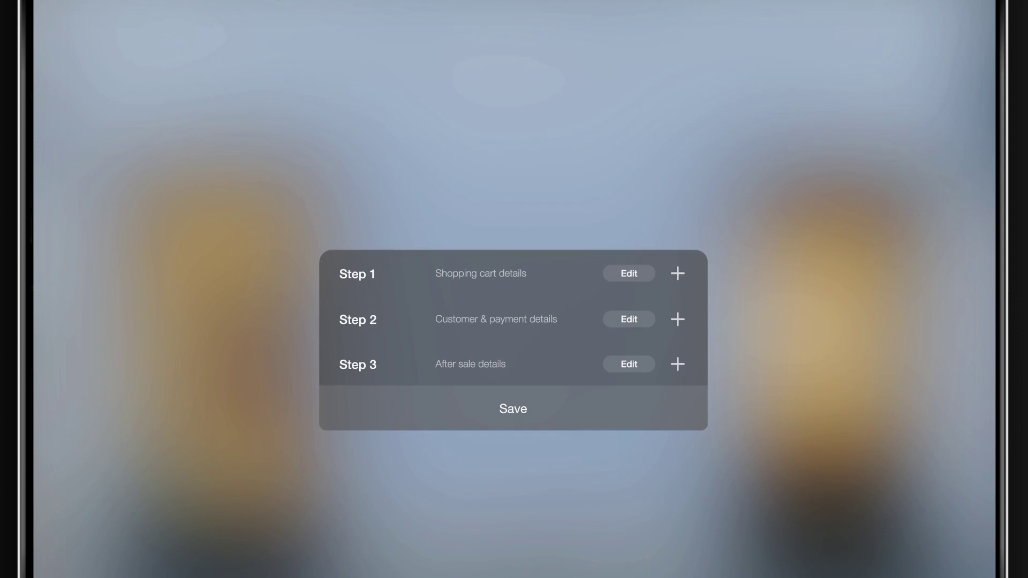
Expand Steps 1–3 and review the sections that can be added to Step 2.
{"action": "left_click", "coordinate": [679, 248]}
{"action": "left_click", "coordinate": [679, 335]}
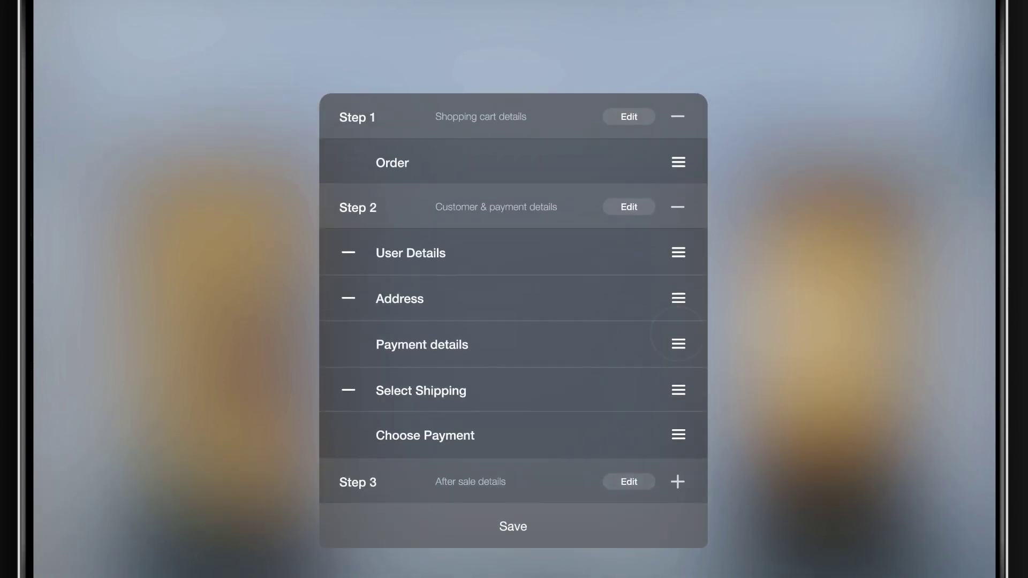
{"action": "left_click", "coordinate": [677, 479]}
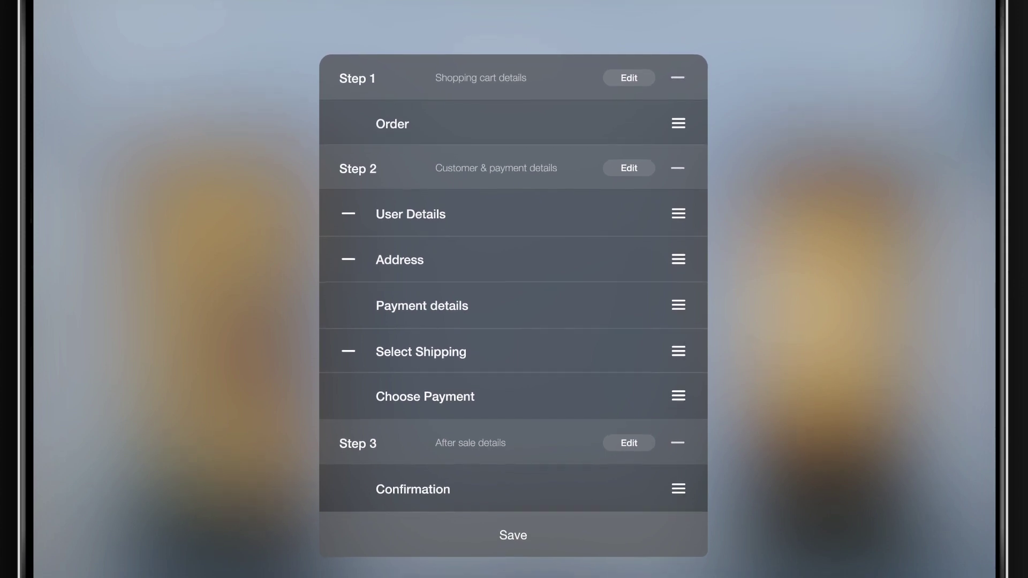
{"action": "left_click", "coordinate": [629, 162]}
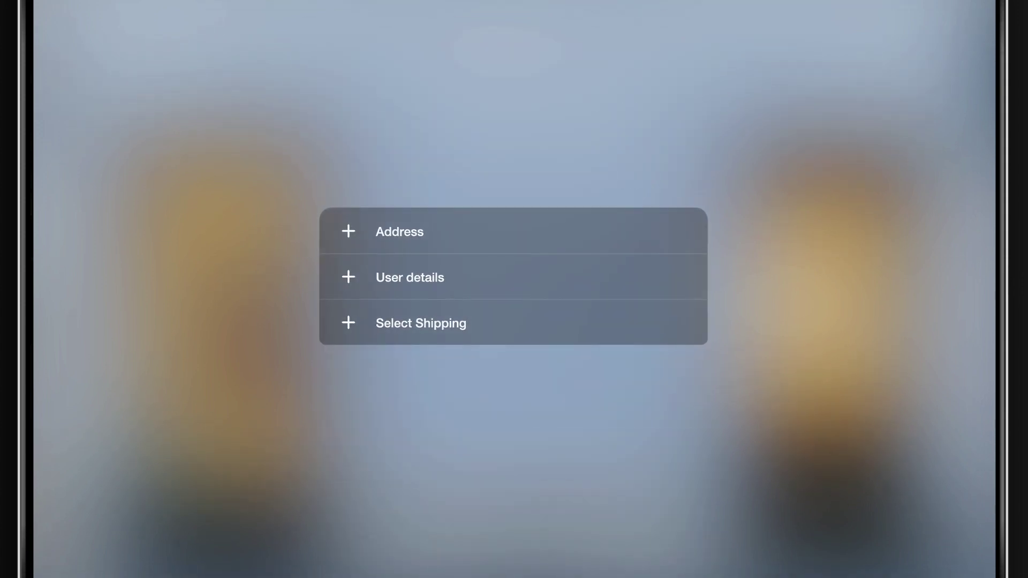
{"action": "left_click", "coordinate": [918, 12]}
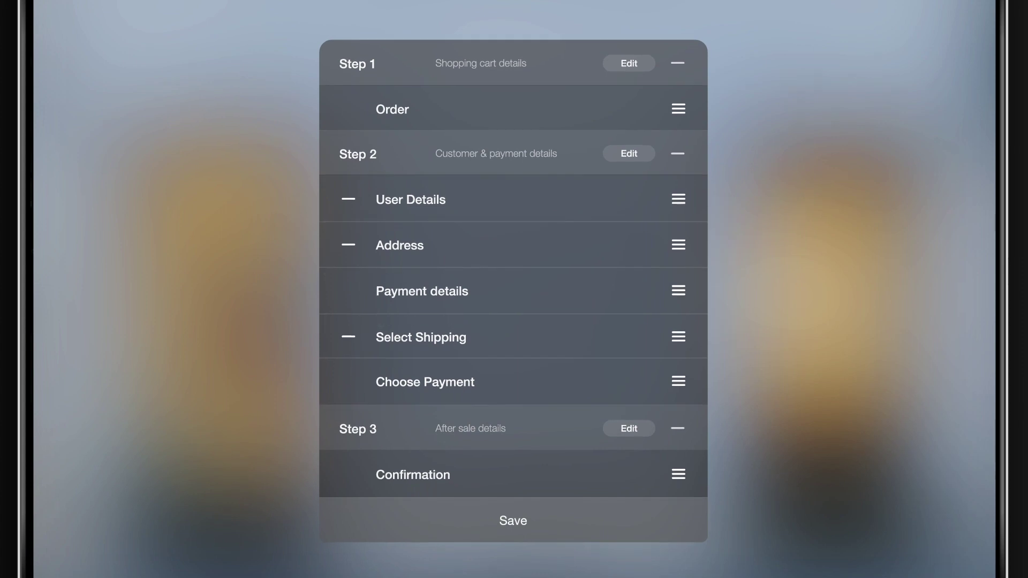
Move Select Shipping below Choose Payment in Step 2 and show the checkout settings.
{"action": "left_click_drag", "start_coordinate": [489, 335], "coordinate": [489, 374]}
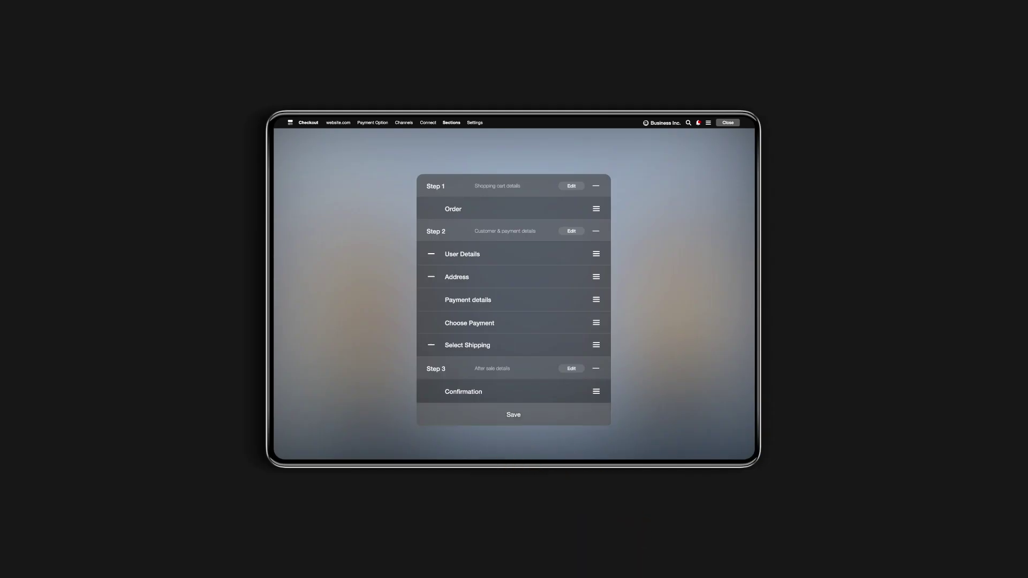
{"action": "left_click", "coordinate": [474, 122]}
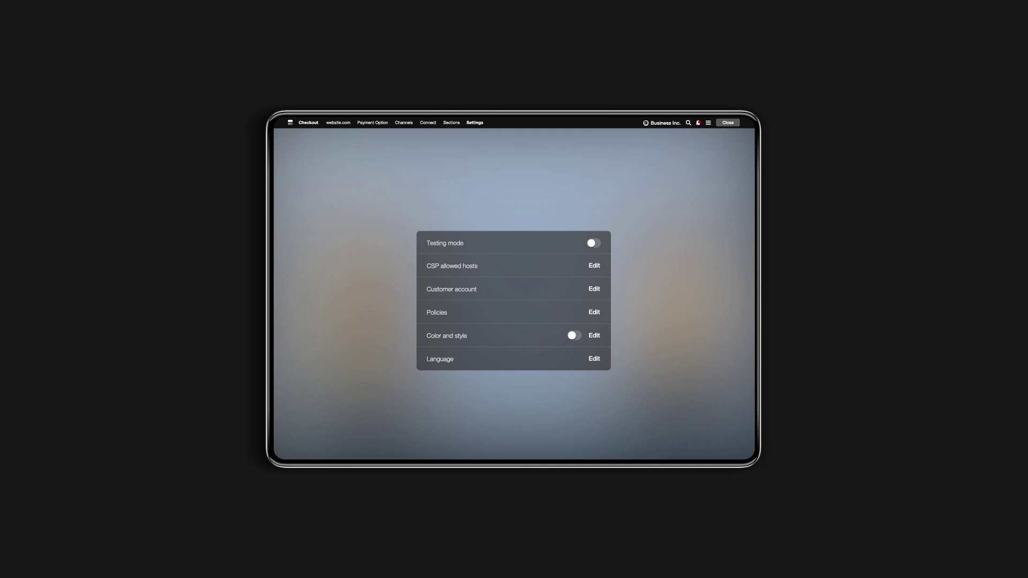
Set a dark page fill, grey lines and blue button fill, then enable custom colour and style.
{"action": "left_click", "coordinate": [594, 335]}
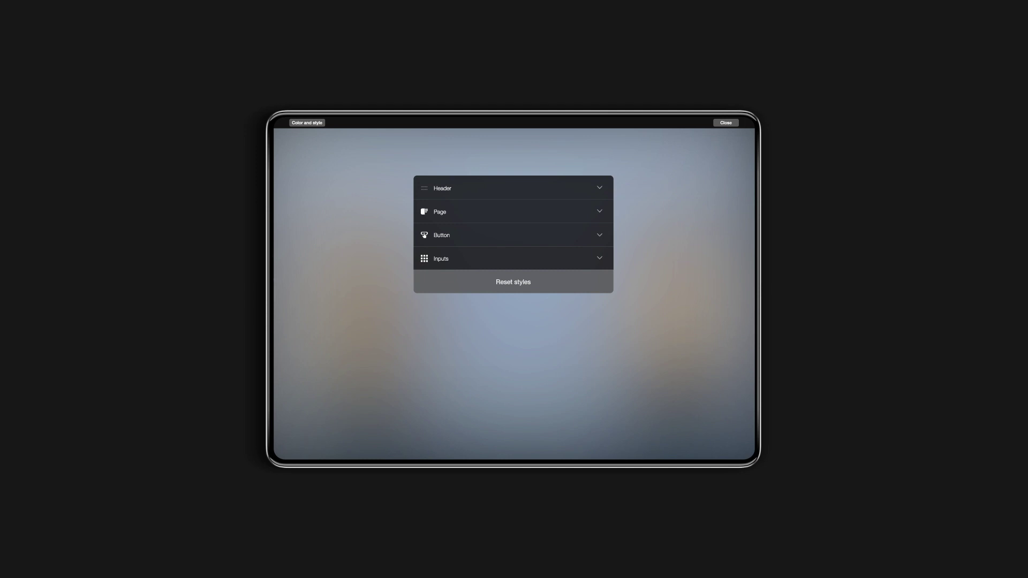
{"action": "left_click", "coordinate": [599, 211]}
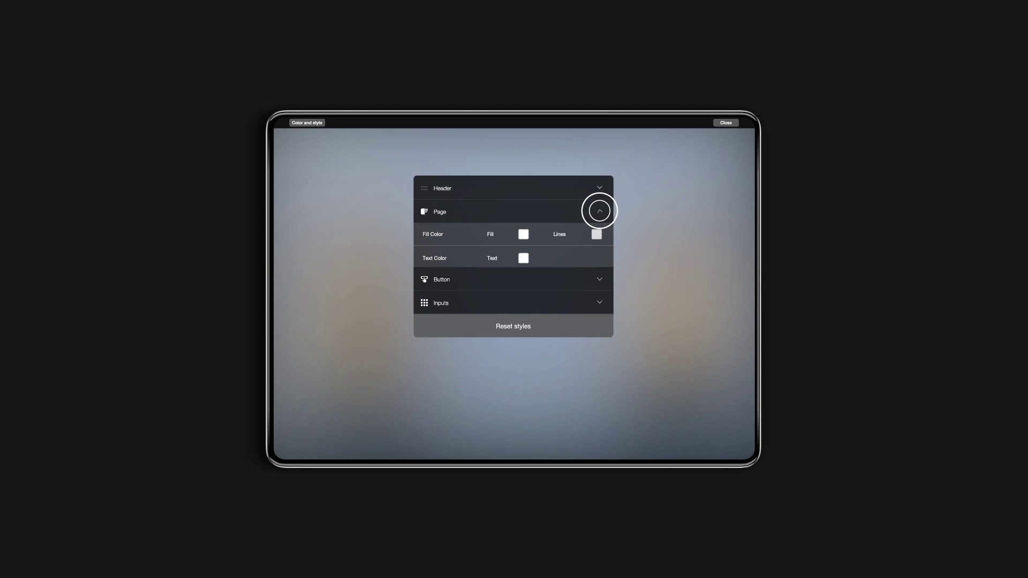
{"action": "left_click", "coordinate": [523, 233]}
{"action": "left_click", "coordinate": [596, 234]}
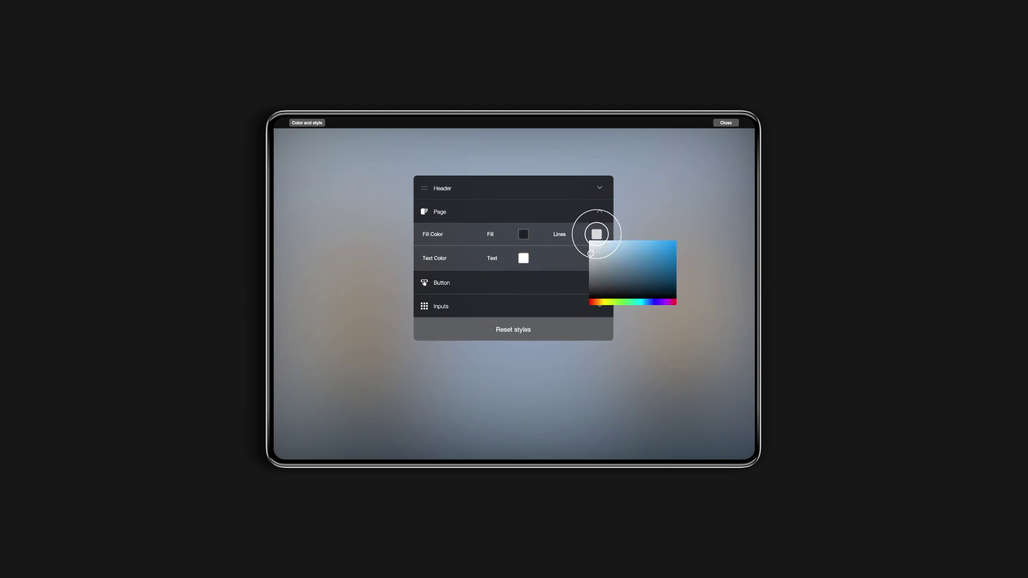
{"action": "left_click", "coordinate": [599, 282]}
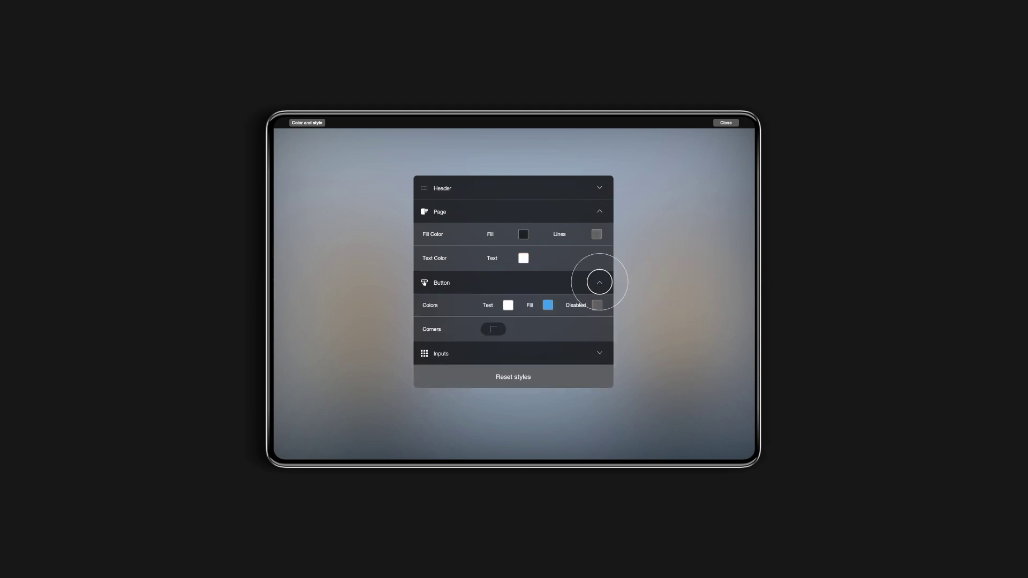
{"action": "left_click", "coordinate": [547, 305]}
{"action": "left_click", "coordinate": [725, 122]}
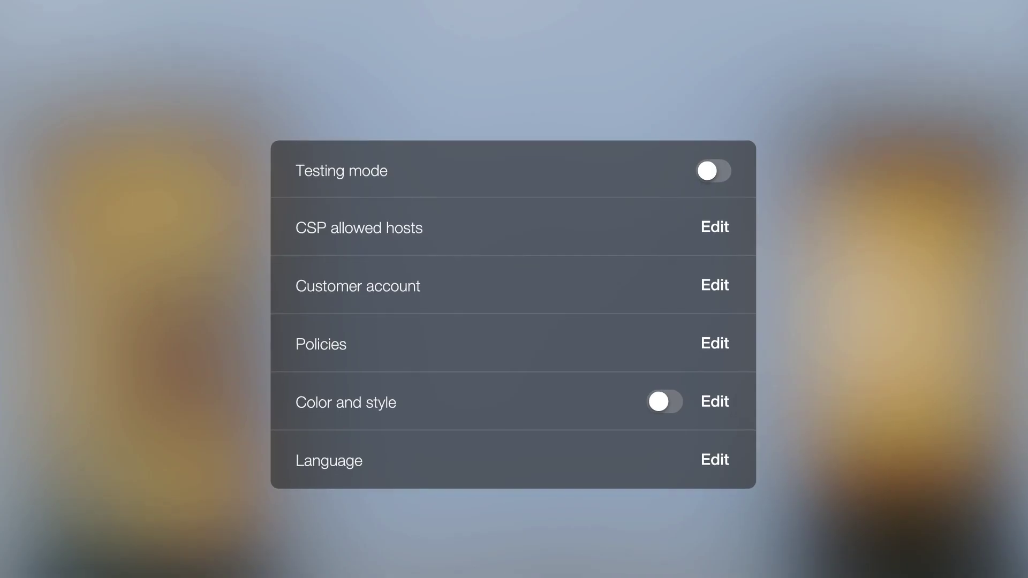
{"action": "left_click", "coordinate": [660, 402]}
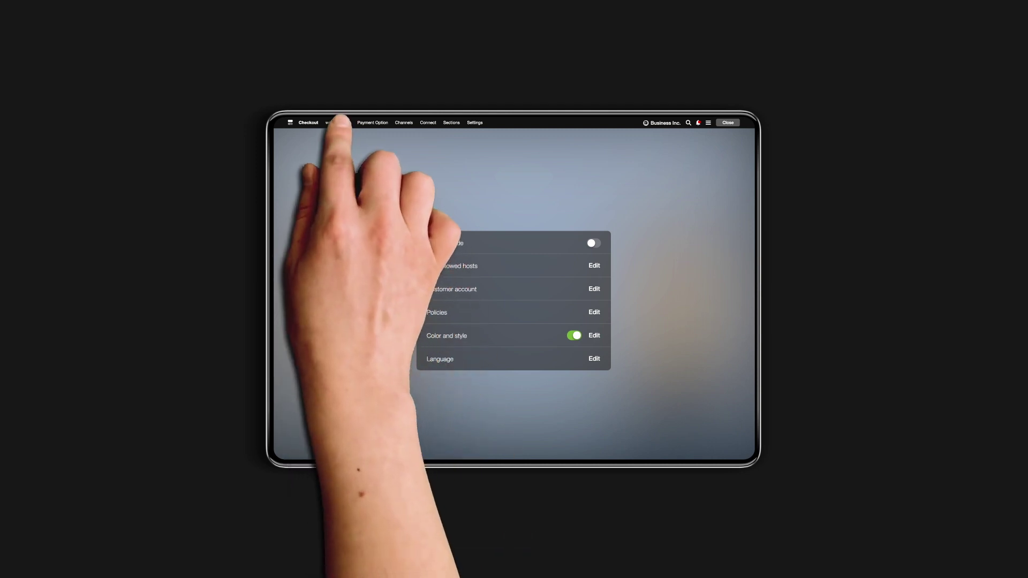
Preview the checkout's Santander Installments and PayPal payment choices with link and QR sharing.
{"action": "left_click", "coordinate": [337, 123]}
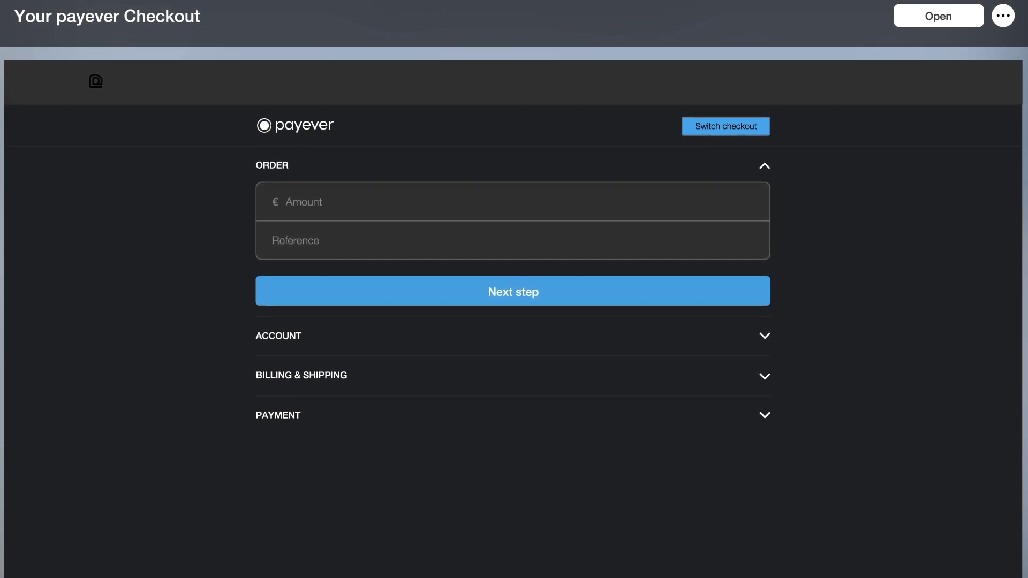
{"action": "left_click", "coordinate": [764, 371]}
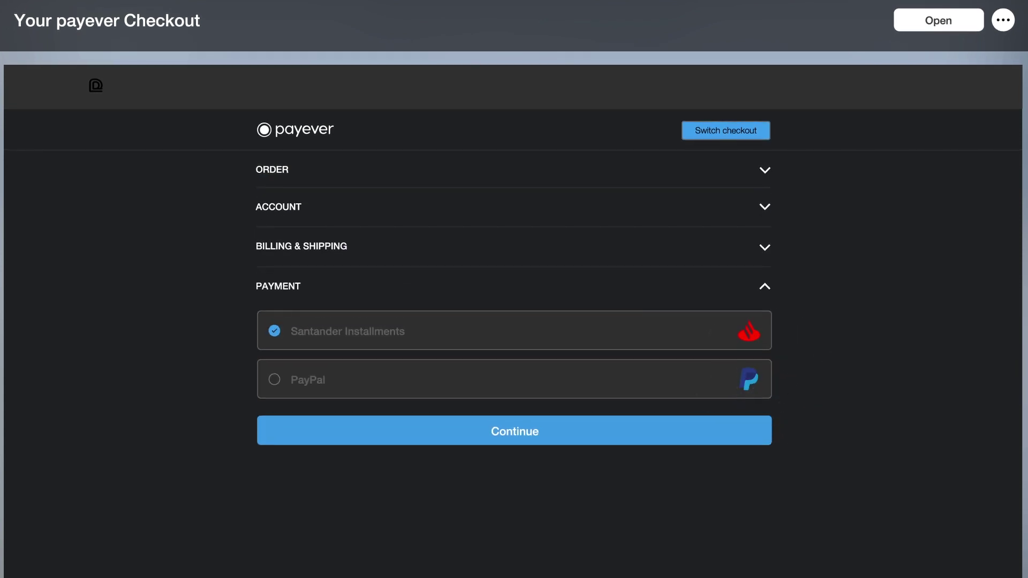
{"action": "left_click", "coordinate": [1003, 20]}
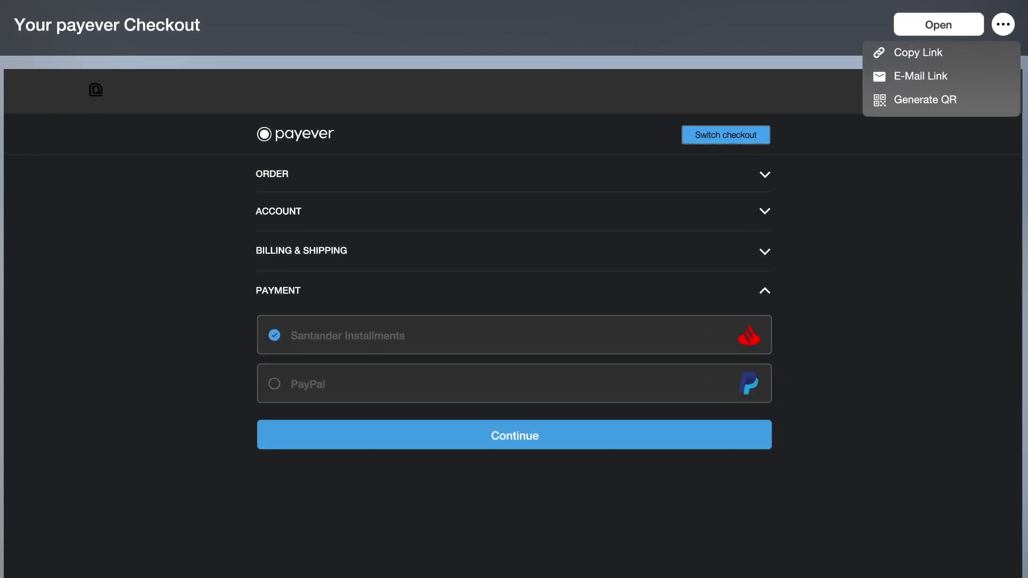